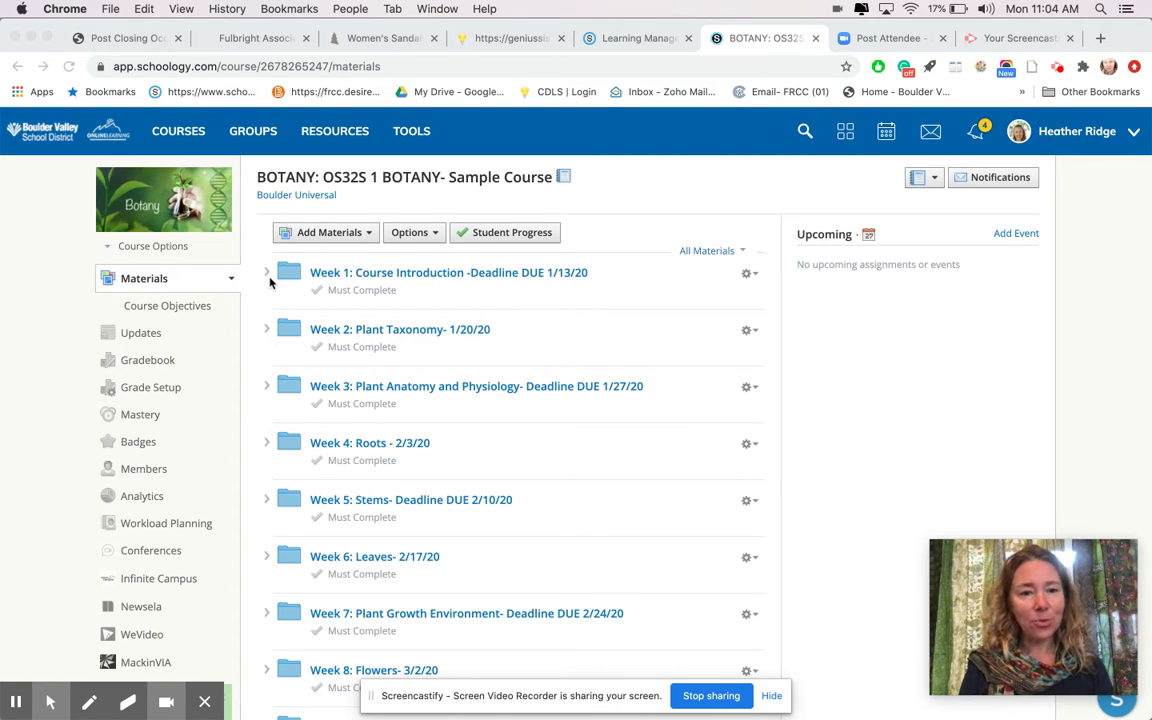
Expand the Week 1: Course Introduction folder and view its 1.1 Instructor Introduction page.
{"action": "left_click", "coordinate": [265, 276]}
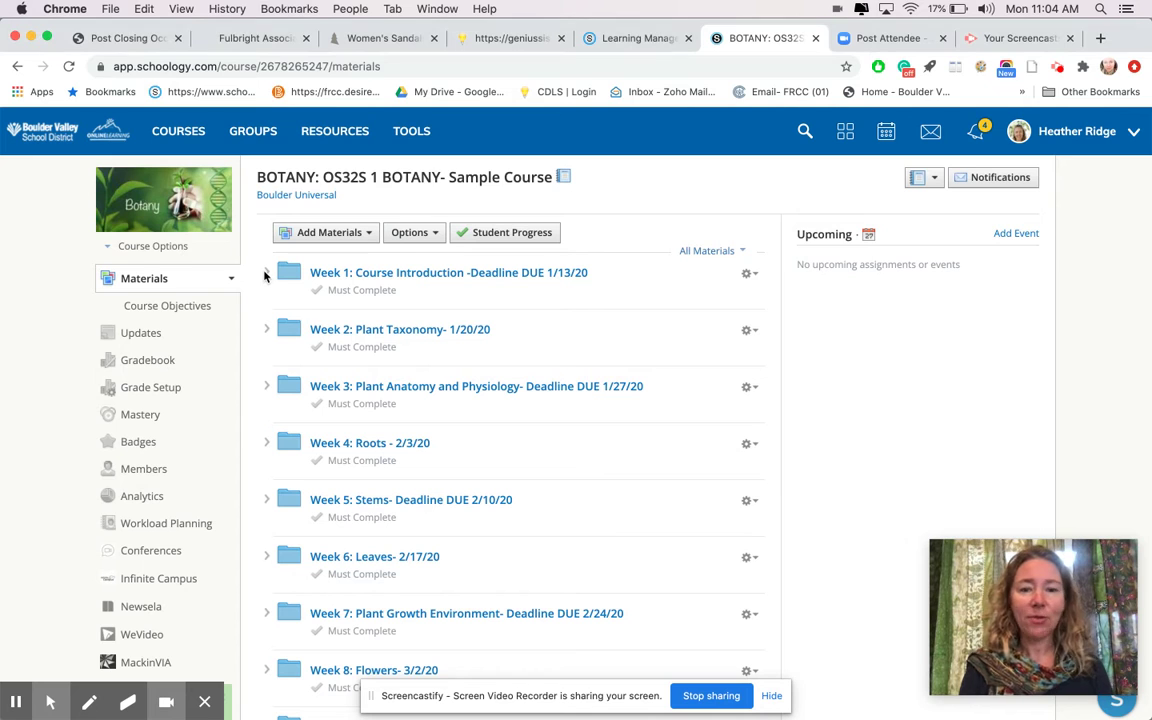
{"action": "left_click", "coordinate": [266, 276]}
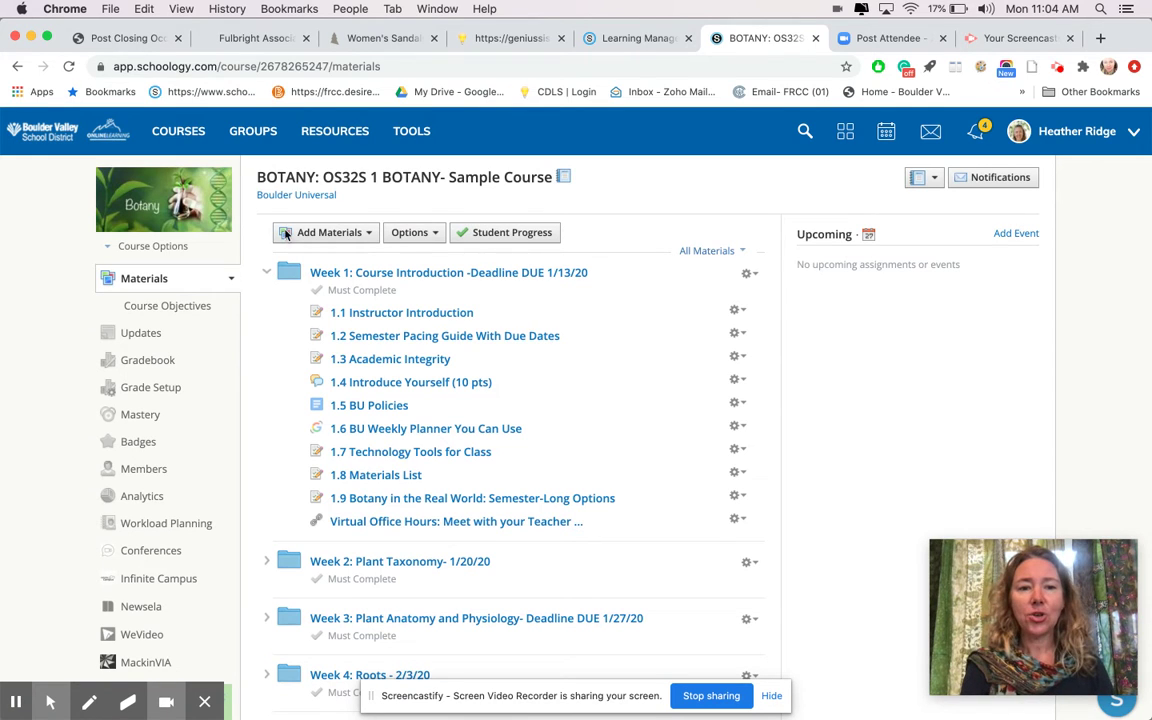
{"action": "left_click", "coordinate": [383, 313]}
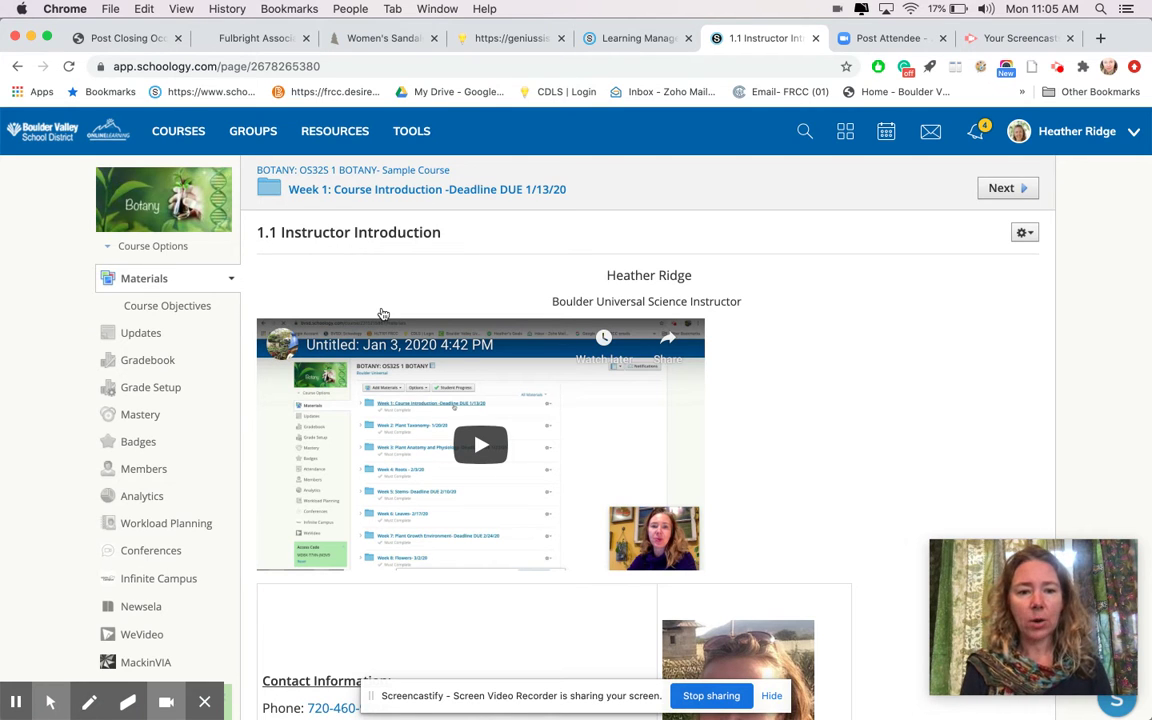
{"action": "scroll", "coordinate": [381, 315], "scroll_direction": "down", "scroll_amount": 3}
{"action": "scroll", "coordinate": [381, 315], "scroll_direction": "up", "scroll_amount": 4}
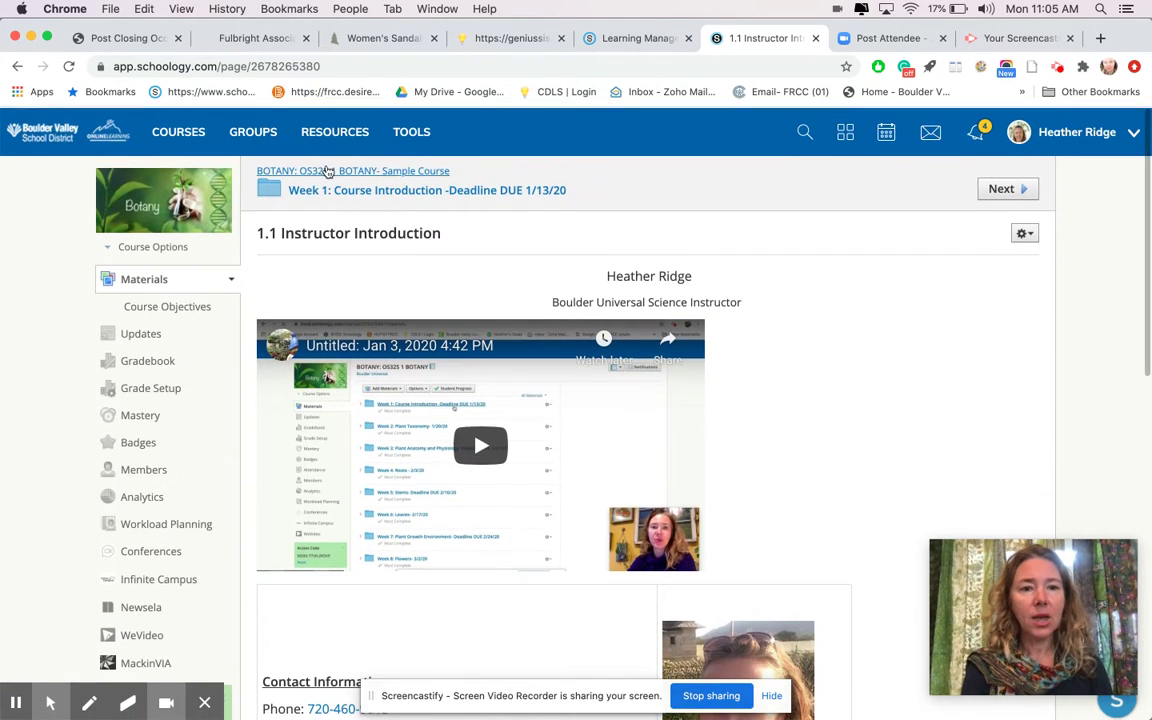
View the 1.2 Semester Pacing Guide With Due Dates page from the Week 1 folder and return to the course's main materials page.
{"action": "left_click", "coordinate": [306, 189]}
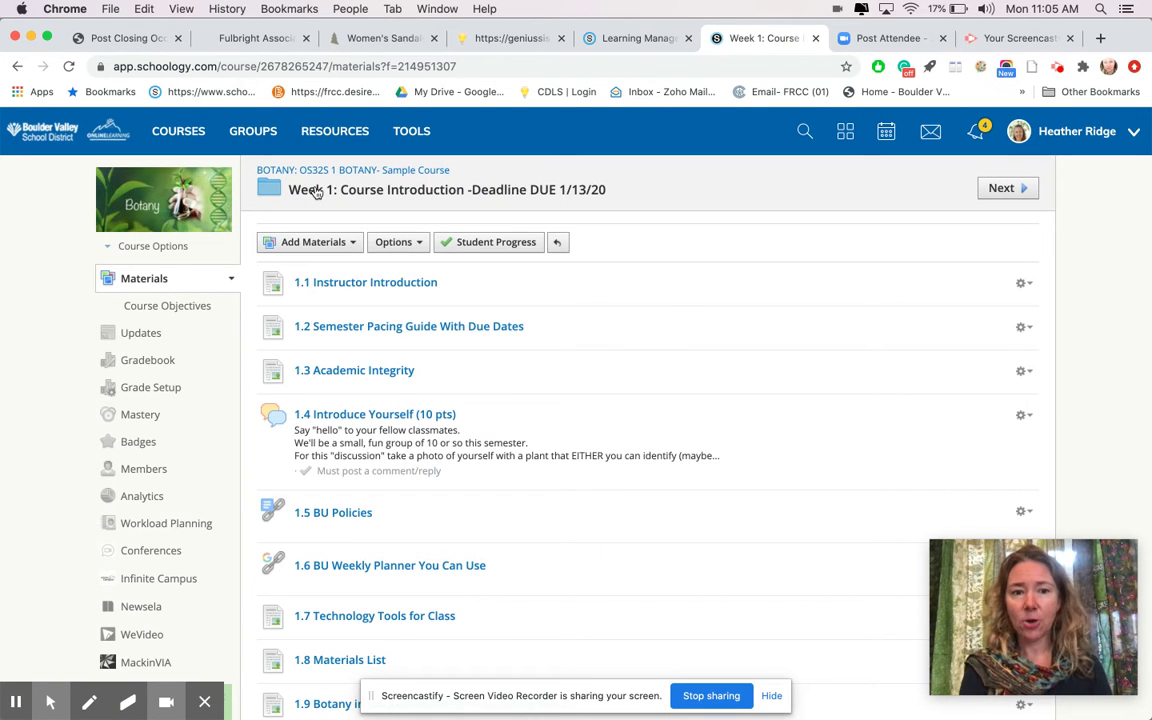
{"action": "left_click", "coordinate": [311, 328]}
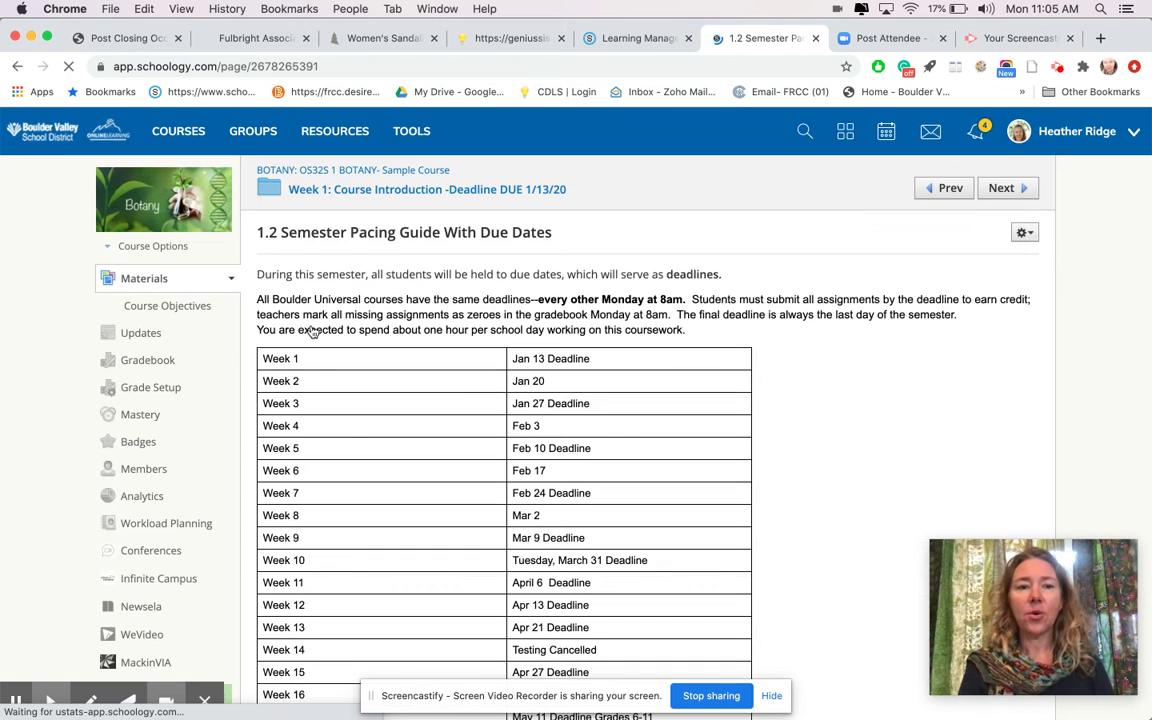
{"action": "left_click", "coordinate": [388, 192]}
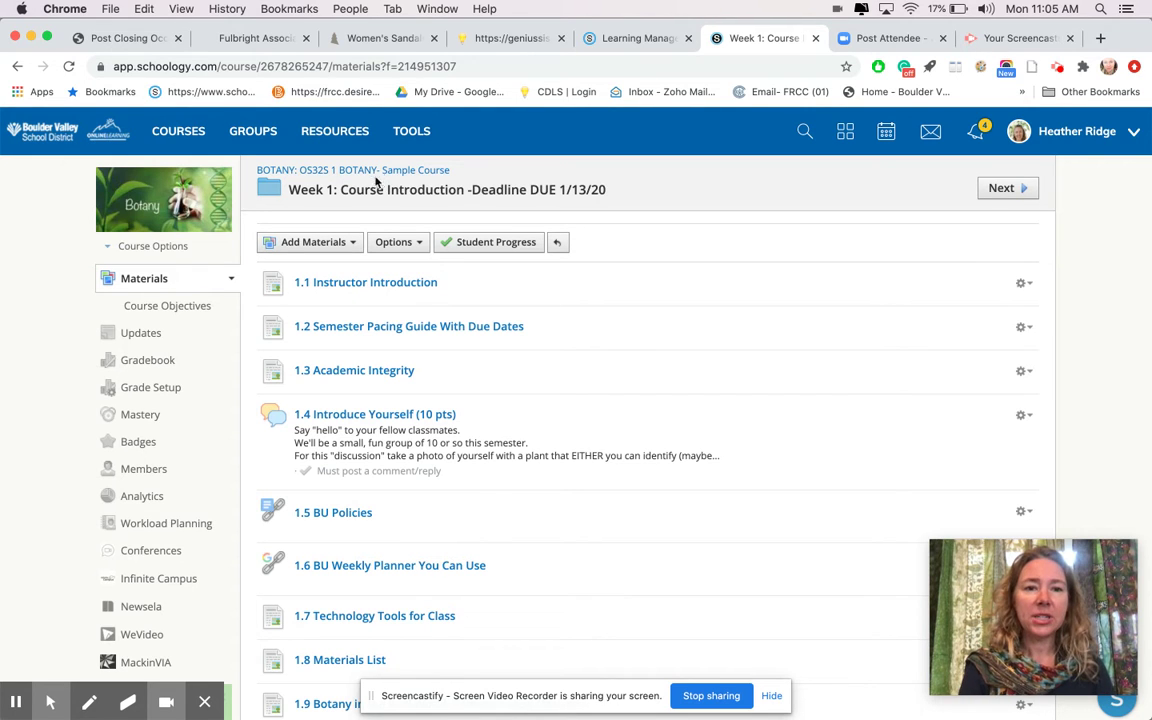
{"action": "left_click", "coordinate": [371, 172]}
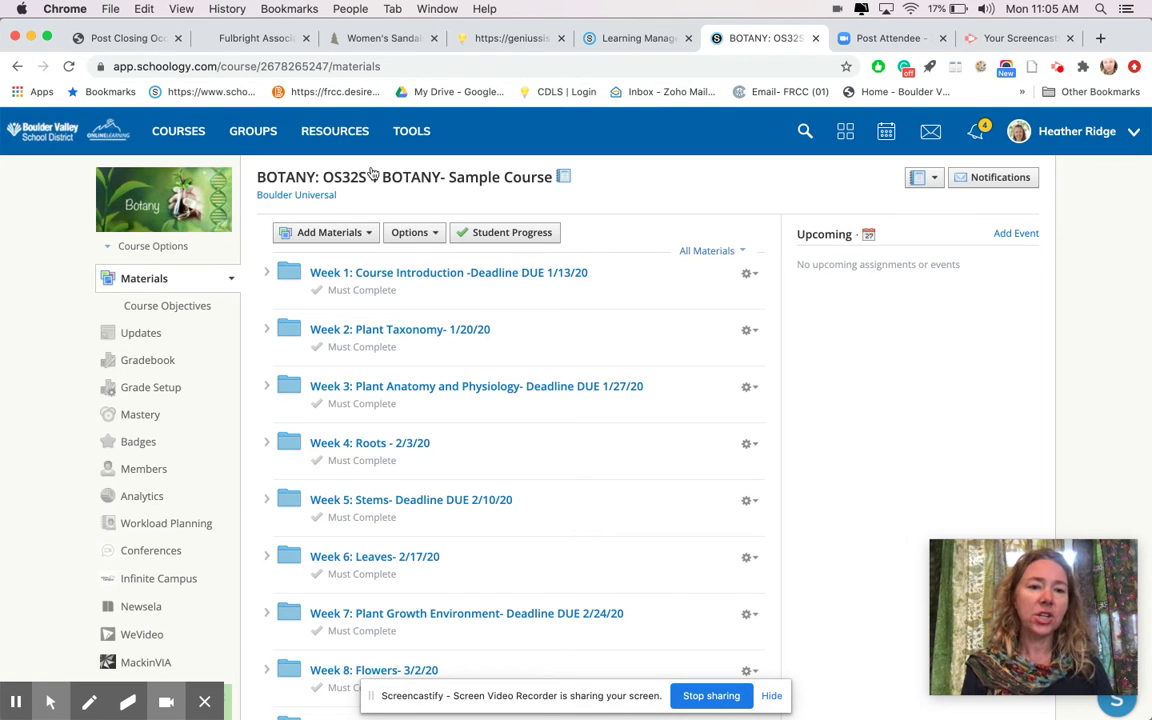
Expand the Week 1: Course Introduction folder to review its item list, and collapse it again.
{"action": "left_click", "coordinate": [267, 273]}
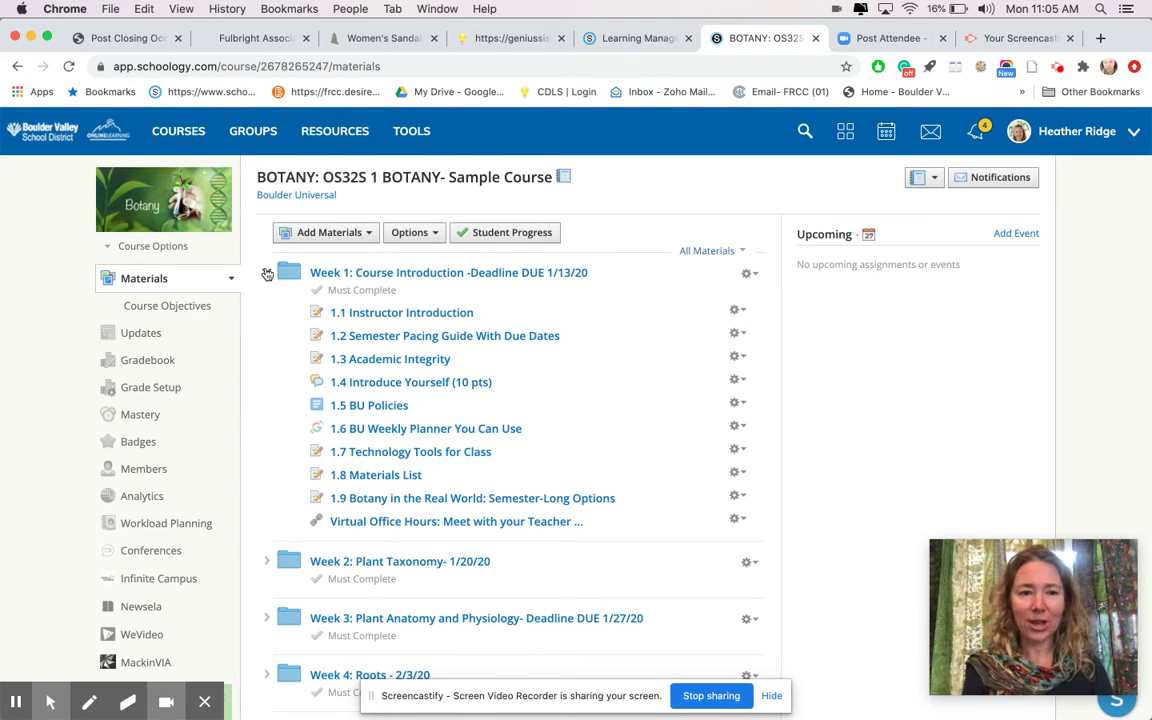
{"action": "left_click_drag", "start_coordinate": [319, 434], "coordinate": [267, 275]}
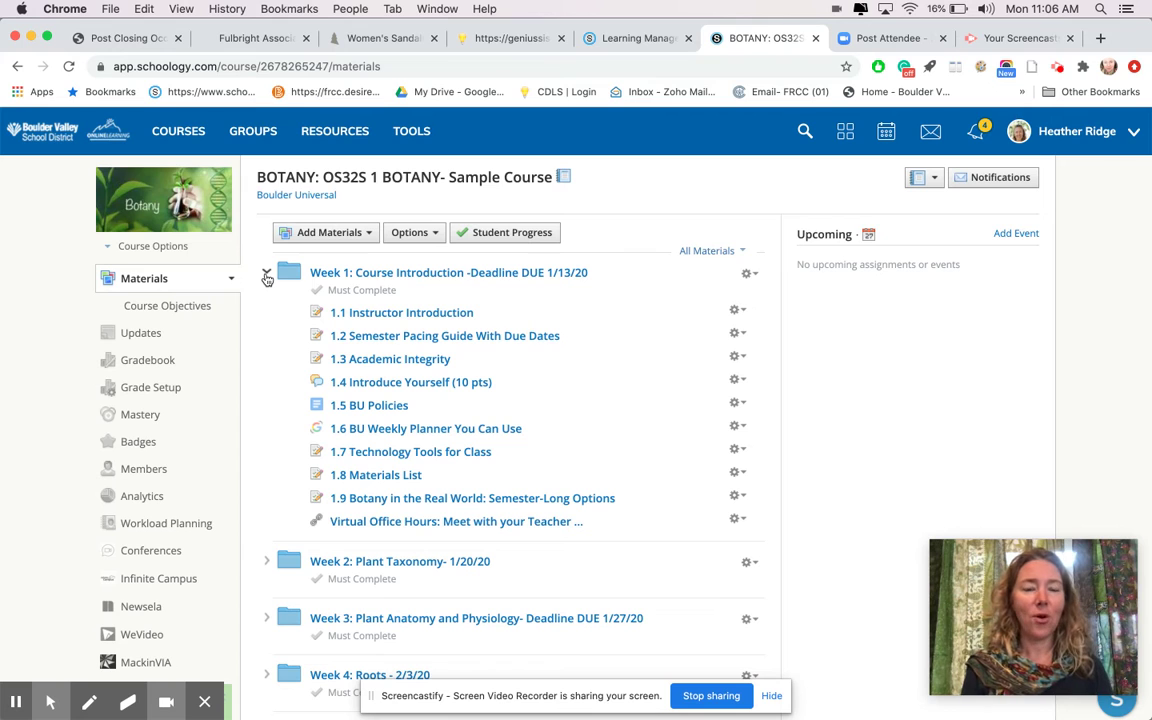
{"action": "left_click", "coordinate": [267, 275]}
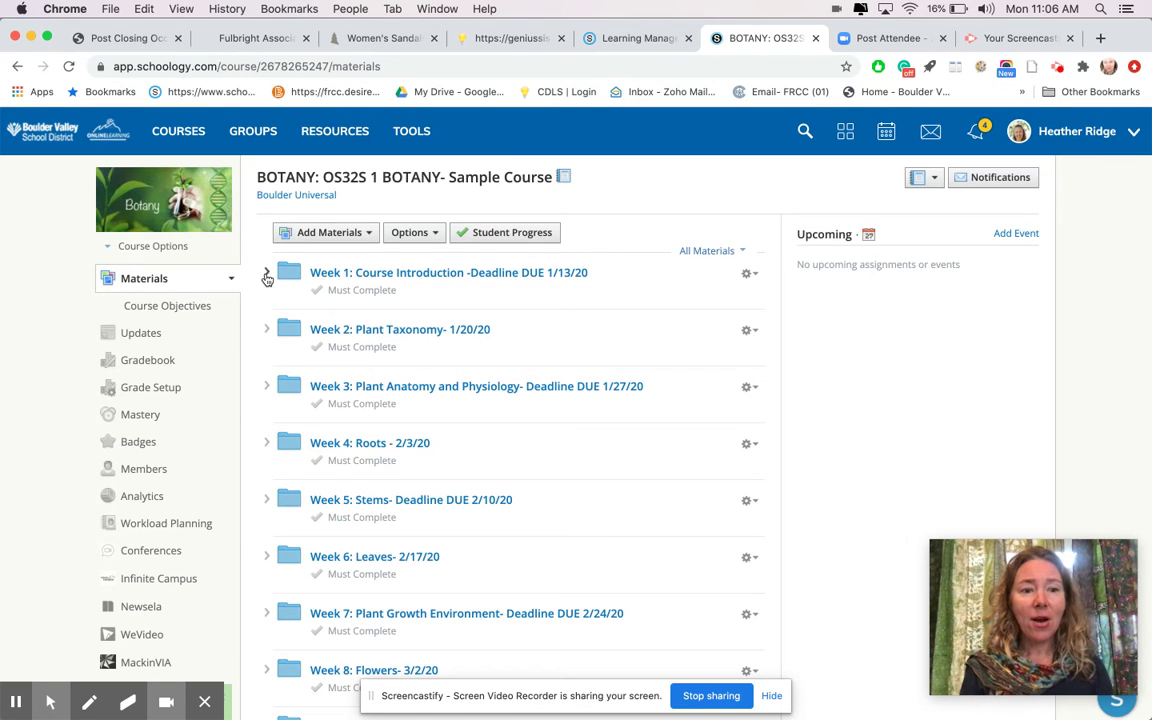
Open the course gradebook and show the grade comment on the student's 02.10 All in the Family score.
{"action": "left_click", "coordinate": [159, 362]}
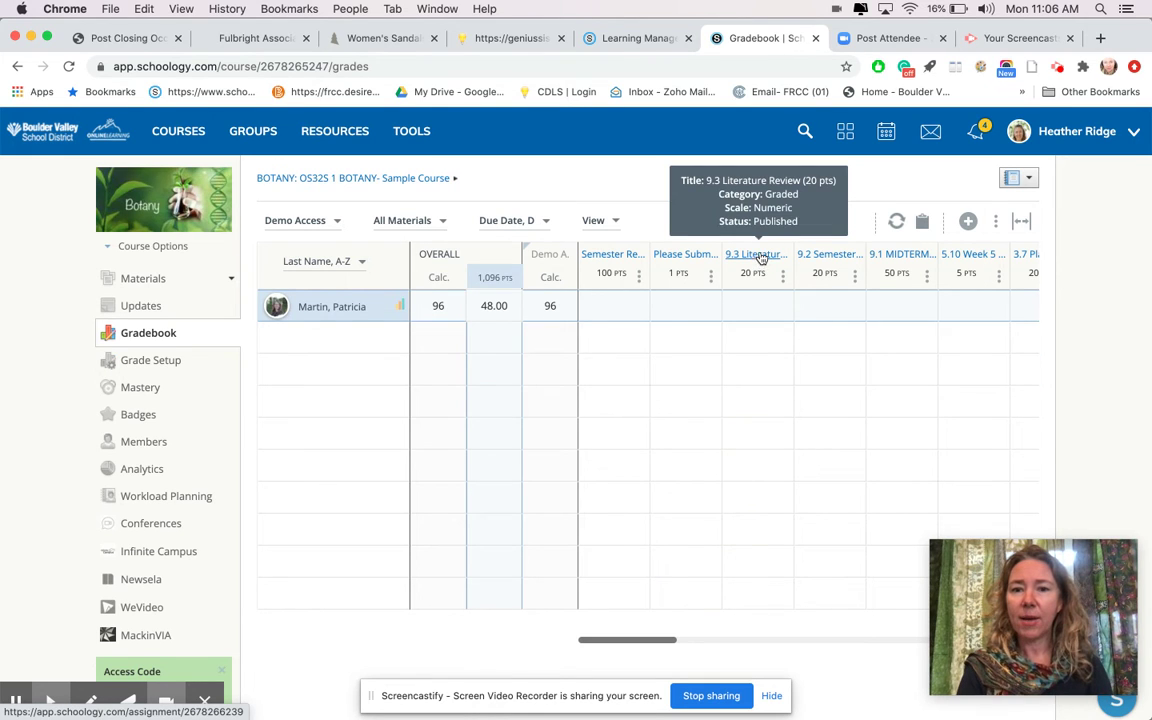
{"action": "left_click_drag", "start_coordinate": [614, 639], "coordinate": [1150, 640]}
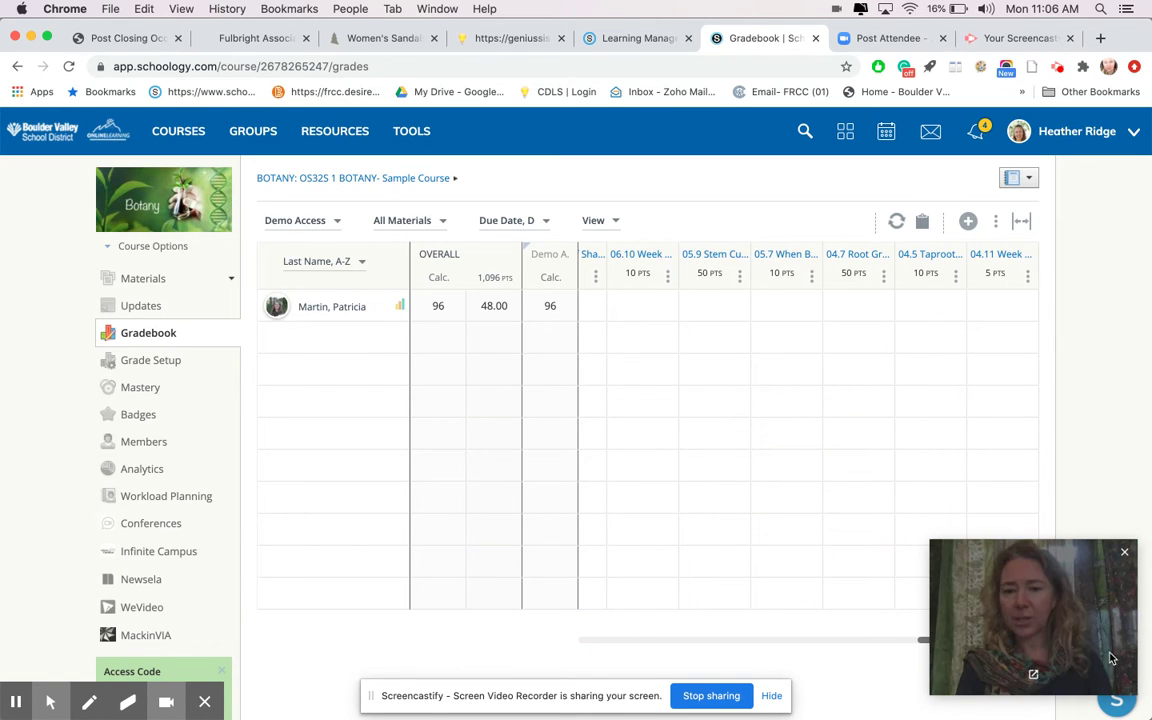
{"action": "left_click", "coordinate": [907, 639]}
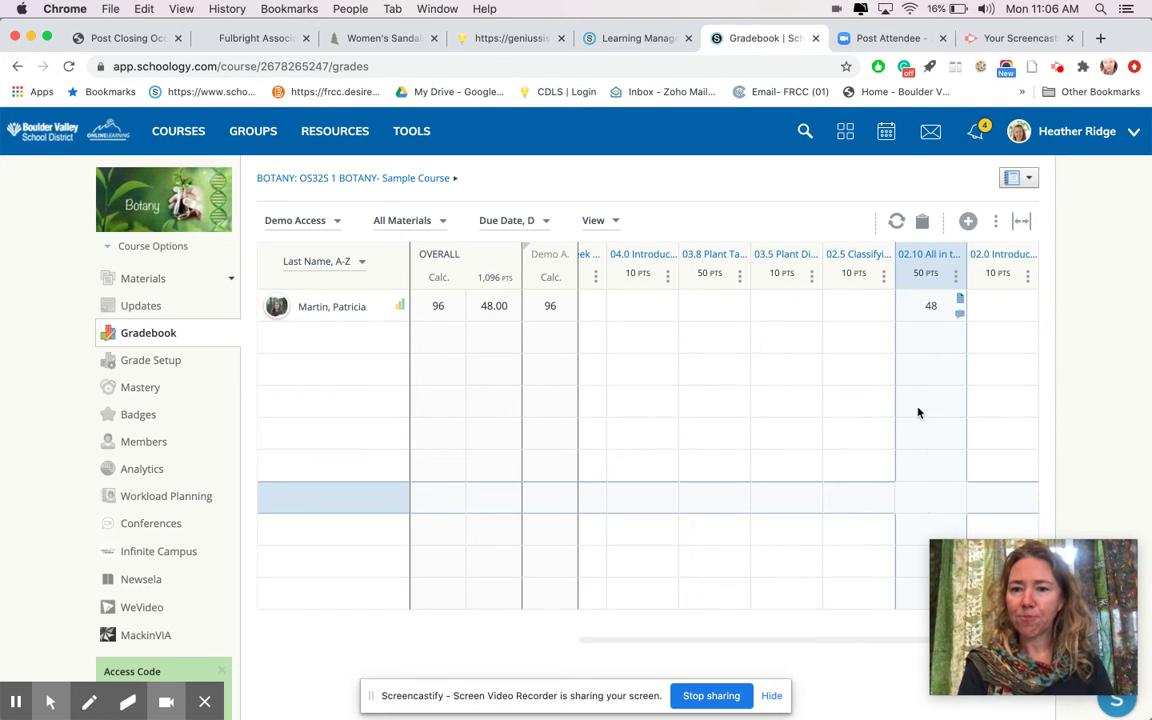
{"action": "left_click", "coordinate": [960, 316]}
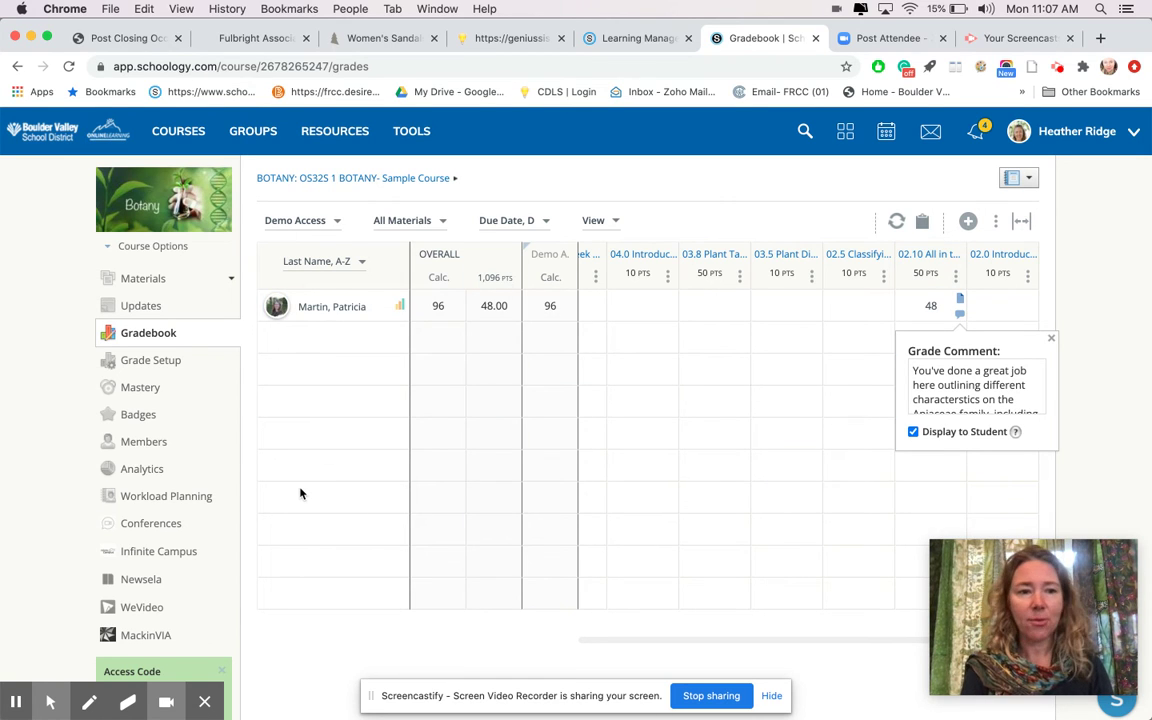
Return to the course materials and expand the Week 2: Plant Taxonomy and Week 3: Plant Anatomy and Physiology folders to examine their items.
{"action": "left_click", "coordinate": [143, 284]}
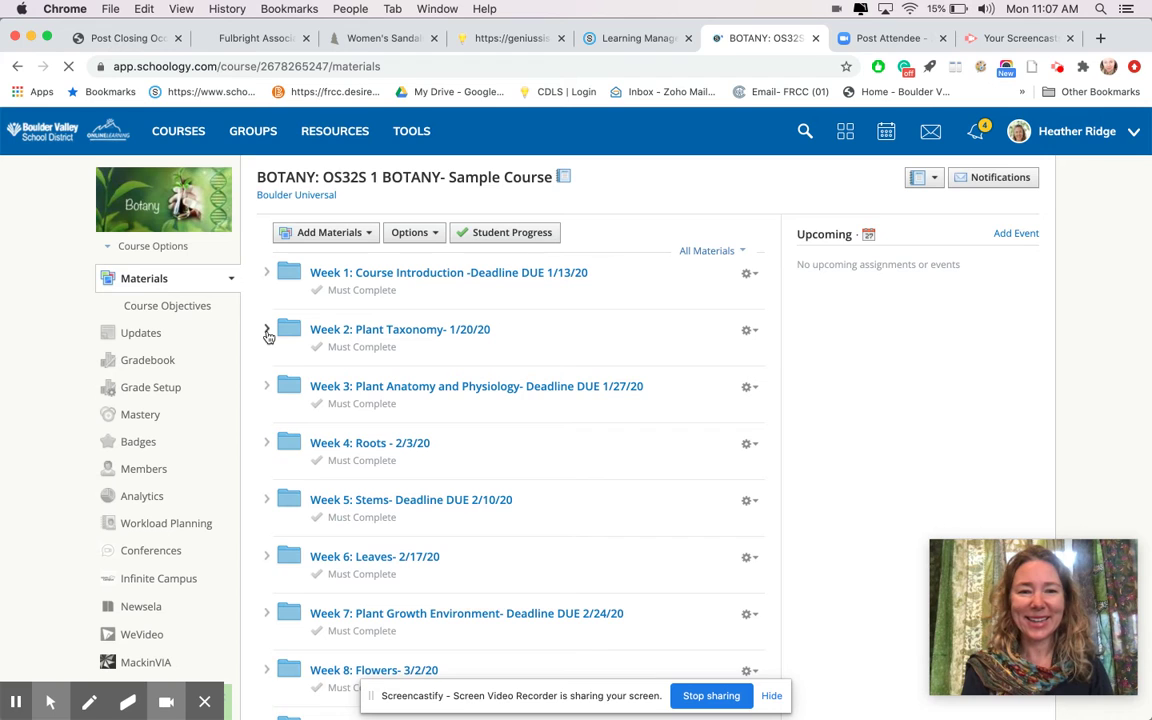
{"action": "left_click", "coordinate": [267, 331]}
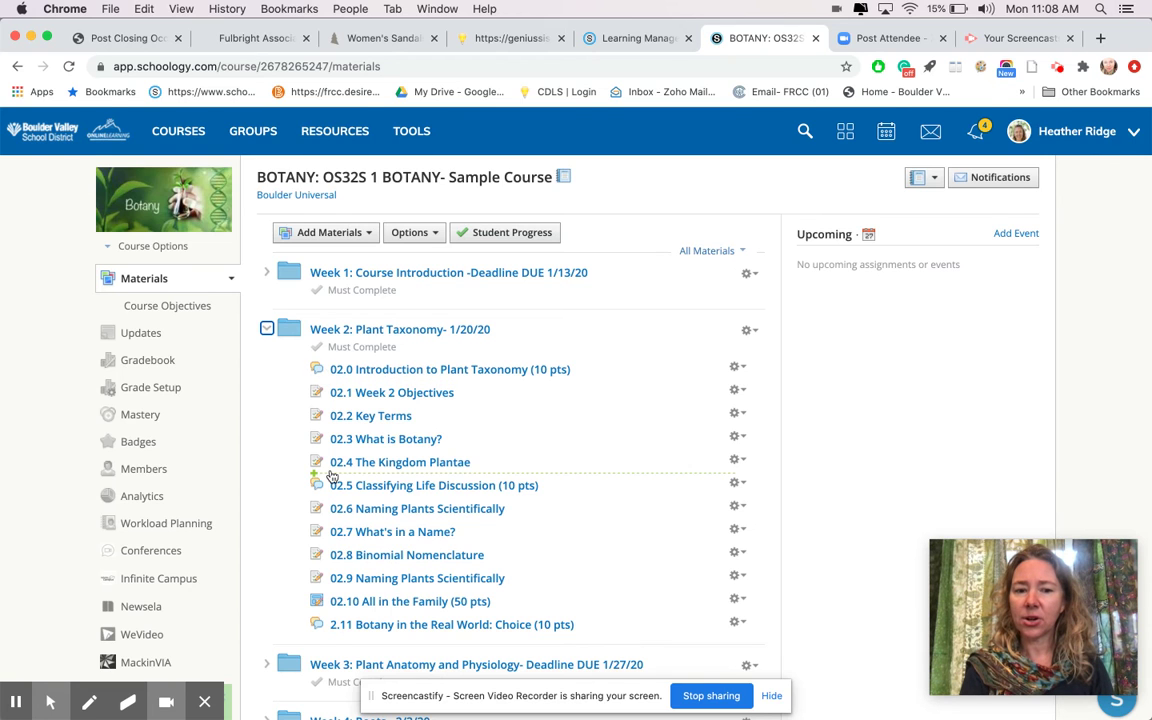
{"action": "scroll", "coordinate": [298, 428], "scroll_direction": "down", "scroll_amount": 5}
{"action": "left_click", "coordinate": [268, 476]}
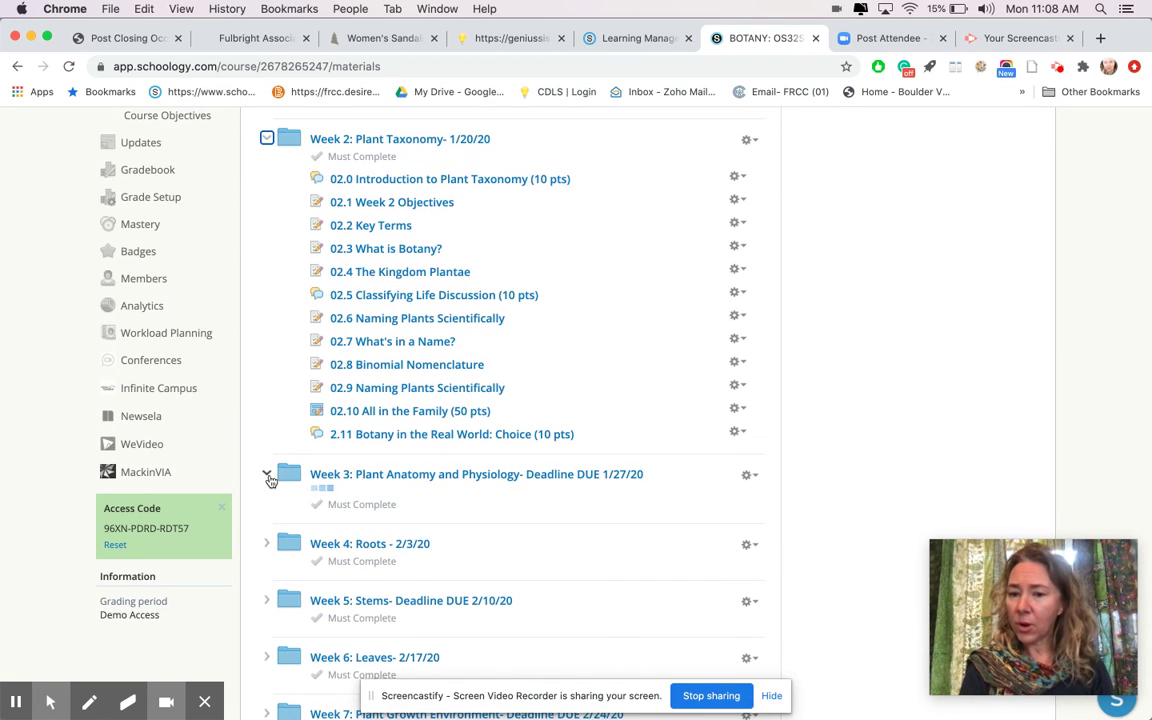
{"action": "scroll", "coordinate": [446, 614], "scroll_direction": "down", "scroll_amount": 3}
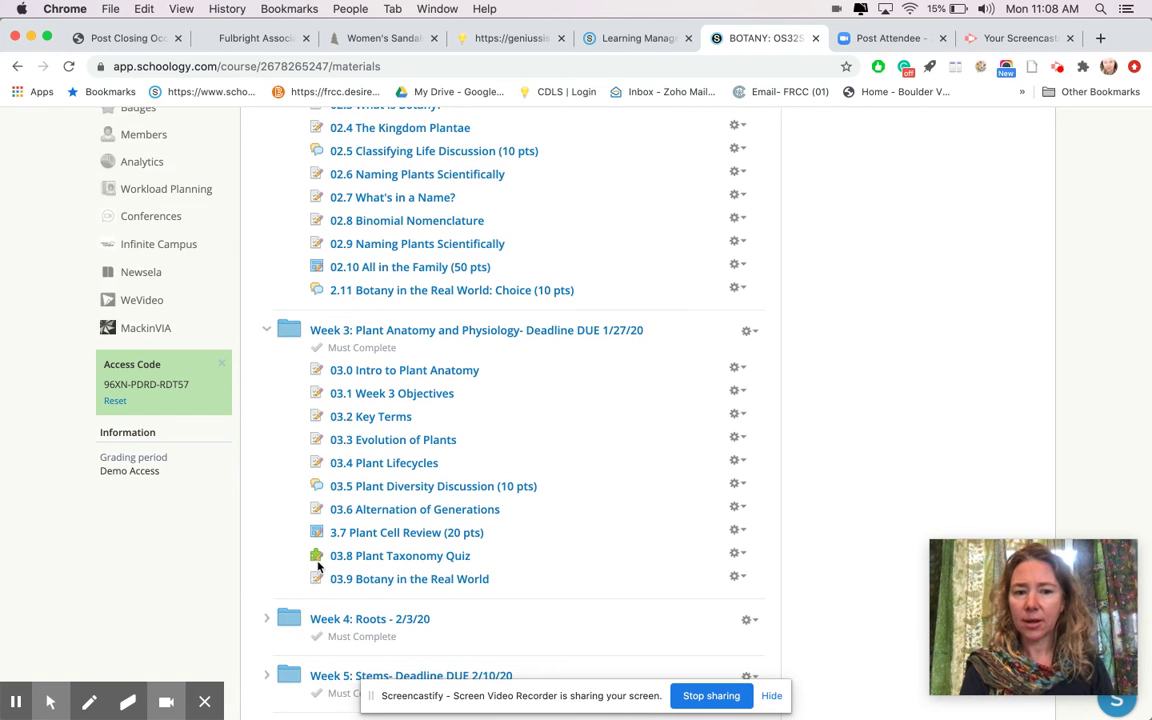
{"action": "left_click_drag", "start_coordinate": [319, 564], "coordinate": [414, 544]}
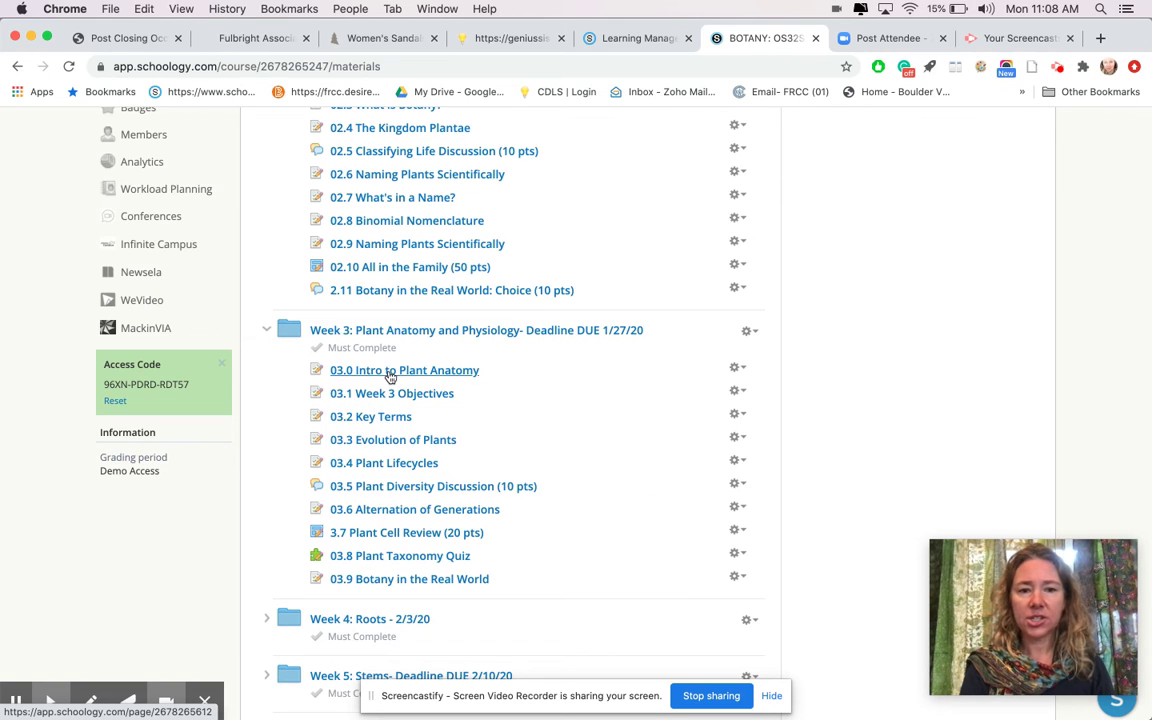
Open the 03.0 Intro to Plant Anatomy page in Week 3 and look through its content.
{"action": "left_click", "coordinate": [377, 371]}
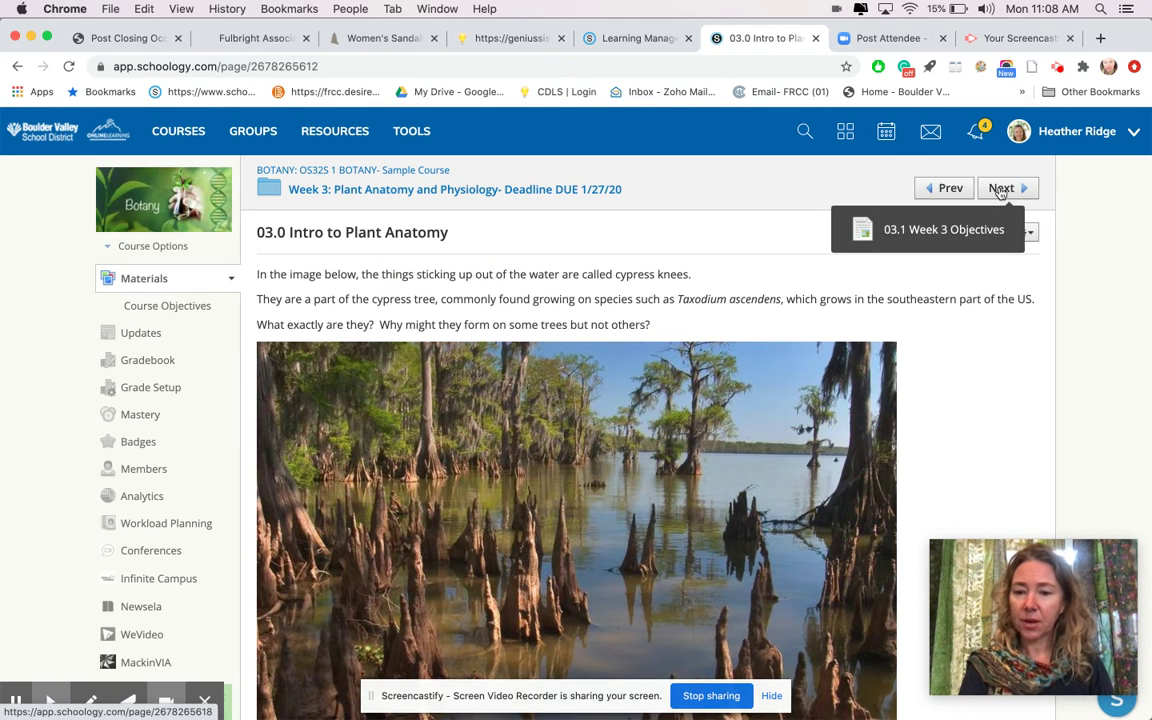
{"action": "scroll", "coordinate": [696, 459], "scroll_direction": "down", "scroll_amount": 5}
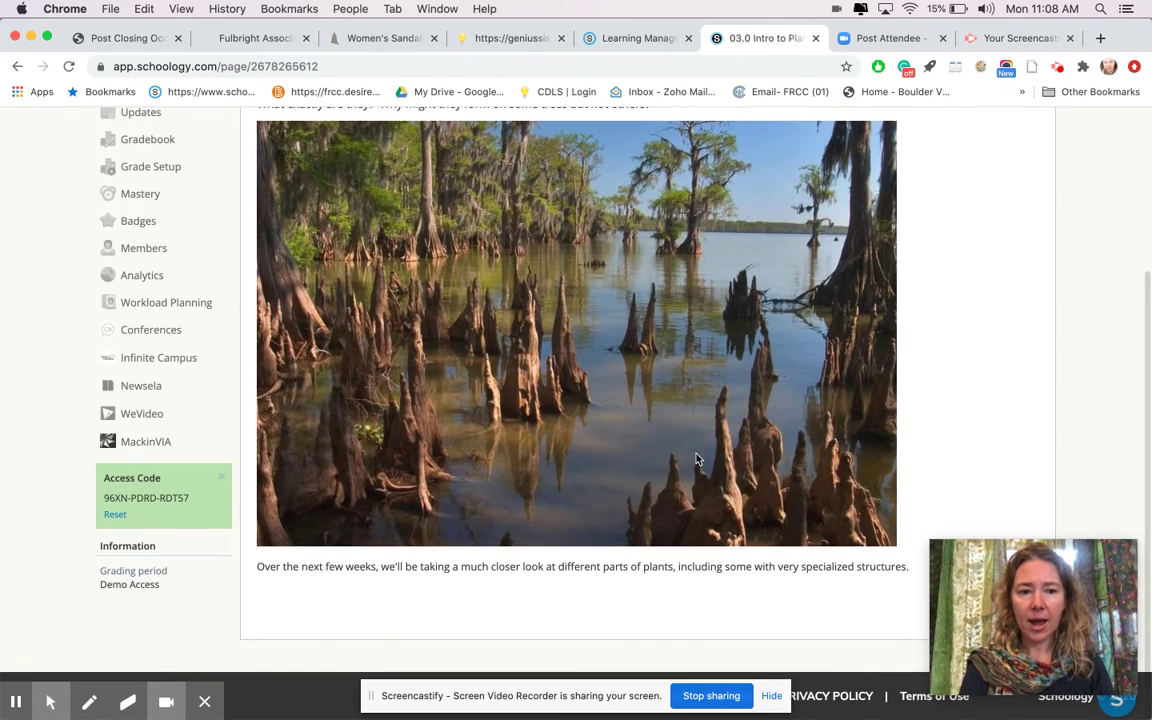
{"action": "scroll", "coordinate": [696, 459], "scroll_direction": "up", "scroll_amount": 5}
Advance through 03.1 Week 3 Objectives and 03.2 Key Terms to 03.3 Evolution of Plants and look through that reading.
{"action": "left_click", "coordinate": [1004, 190]}
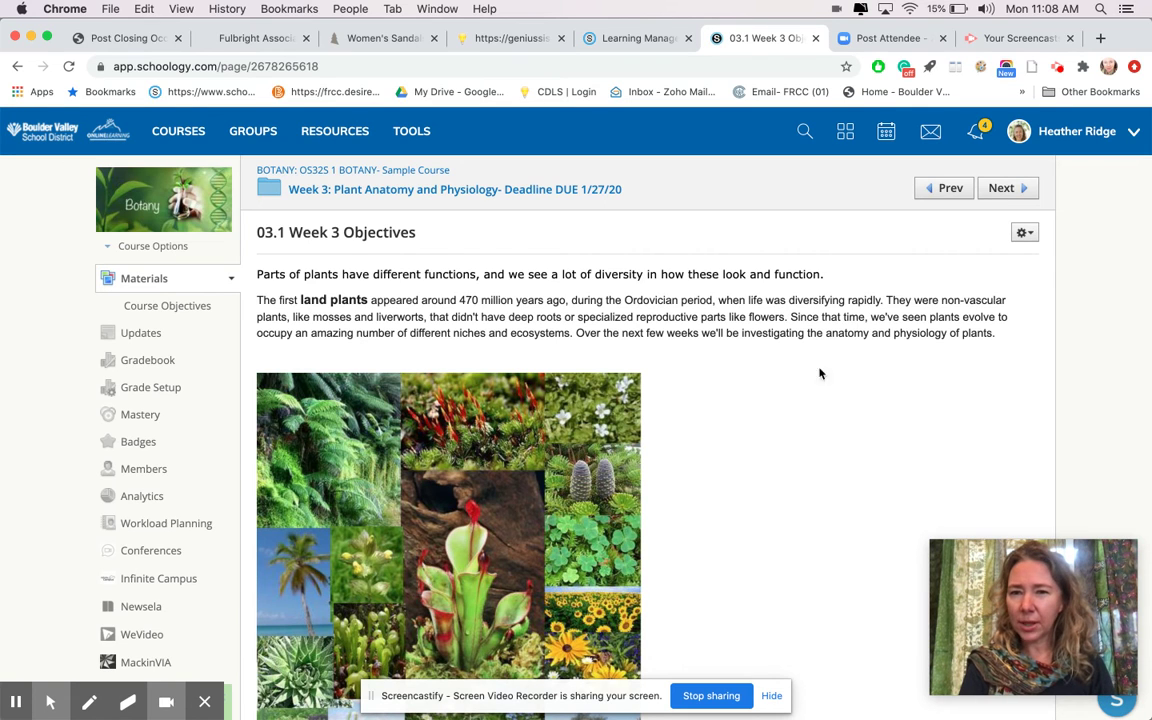
{"action": "left_click", "coordinate": [1016, 189]}
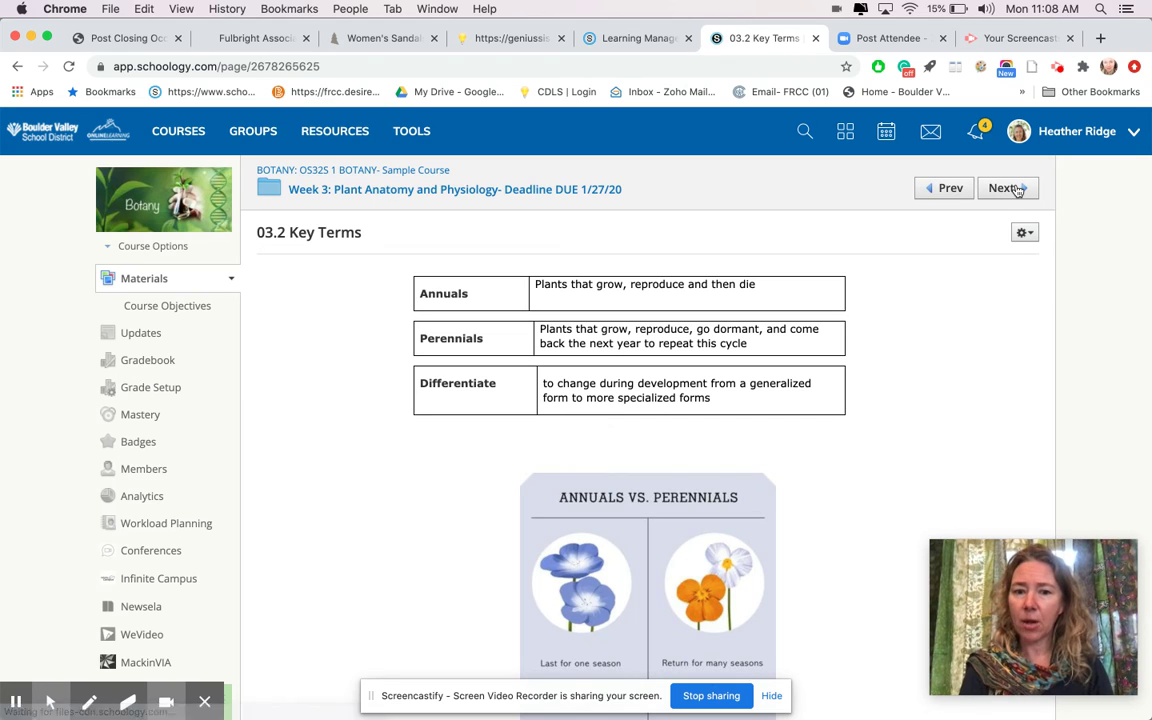
{"action": "left_click", "coordinate": [1016, 189]}
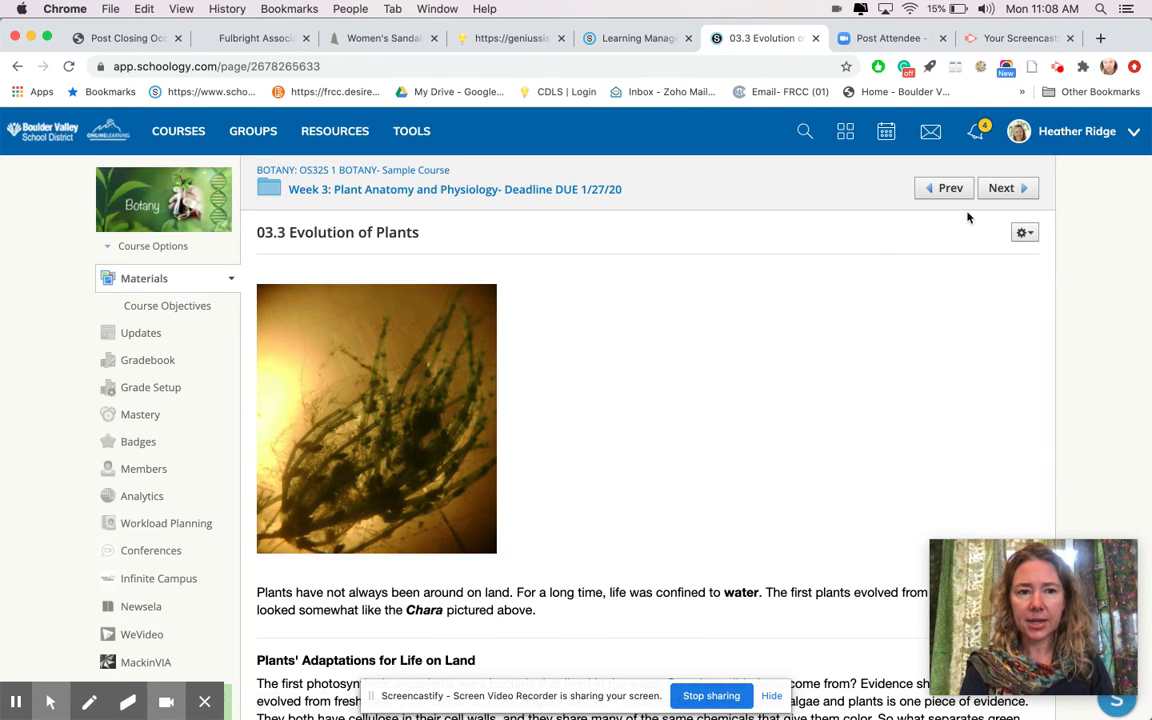
{"action": "scroll", "coordinate": [706, 392], "scroll_direction": "down", "scroll_amount": 5}
{"action": "scroll", "coordinate": [706, 392], "scroll_direction": "down", "scroll_amount": 10}
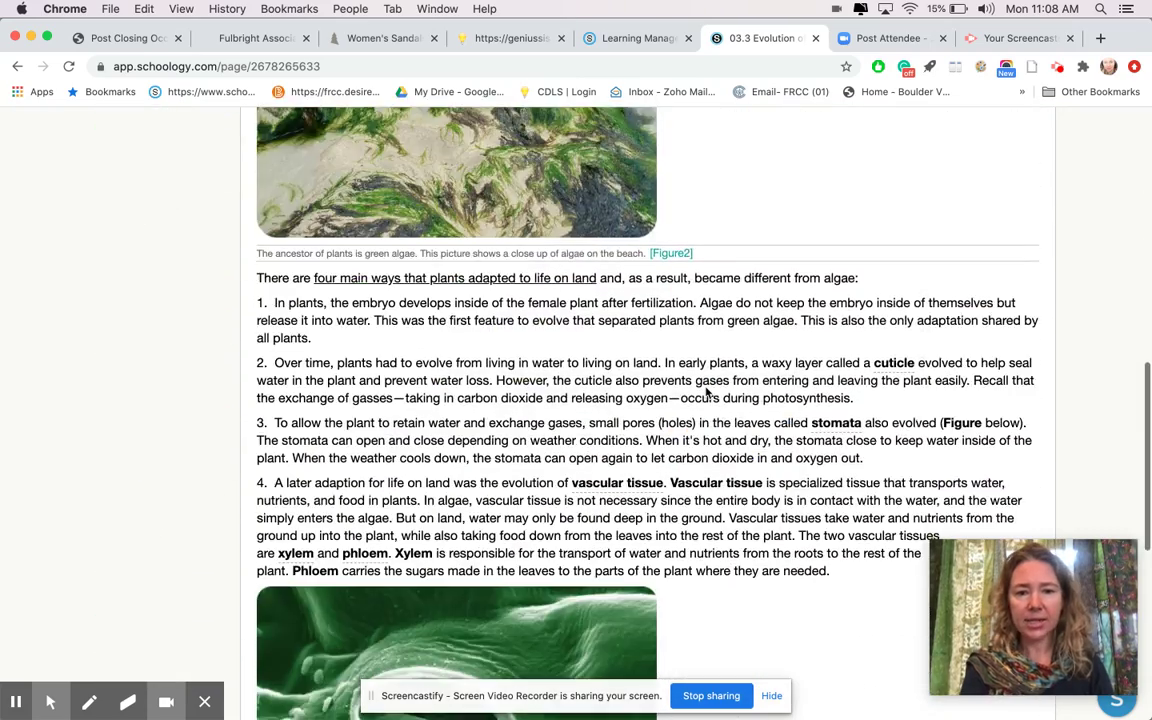
{"action": "scroll", "coordinate": [706, 392], "scroll_direction": "up", "scroll_amount": 7}
{"action": "scroll", "coordinate": [706, 392], "scroll_direction": "up", "scroll_amount": 6}
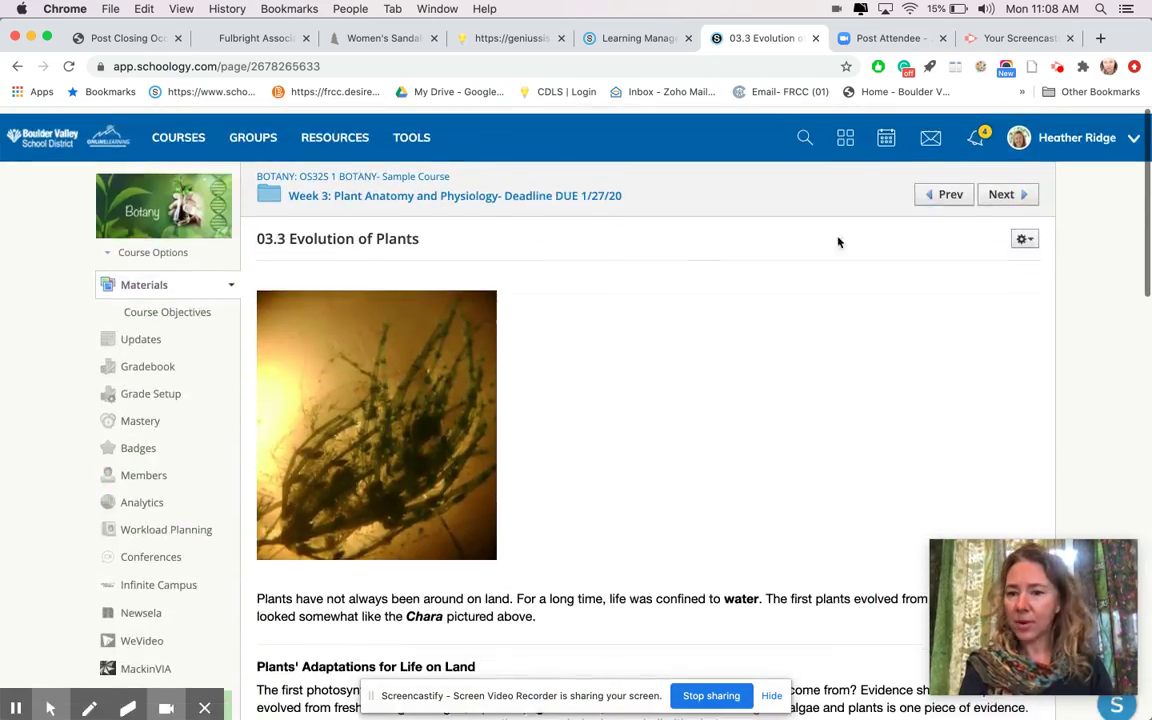
Advance past 03.4 Plant Lifecycles to the 03.5 Plant Diversity Discussion and examine its prompt and linked sources.
{"action": "left_click", "coordinate": [1000, 187]}
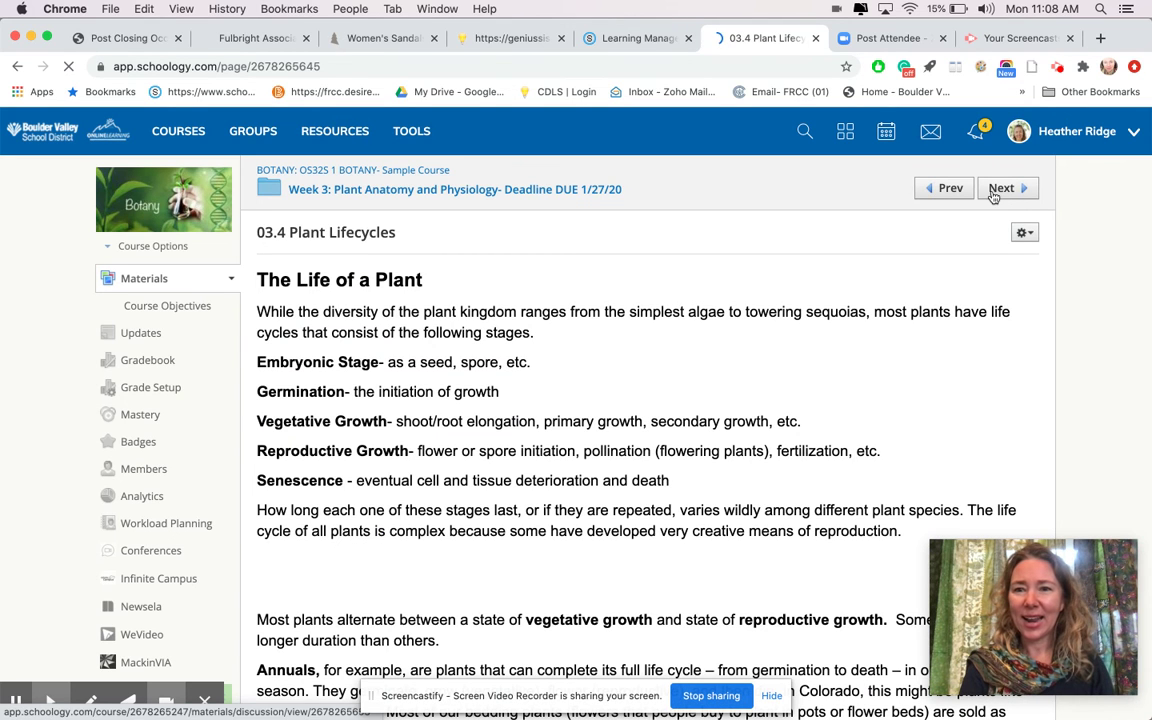
{"action": "left_click", "coordinate": [995, 190]}
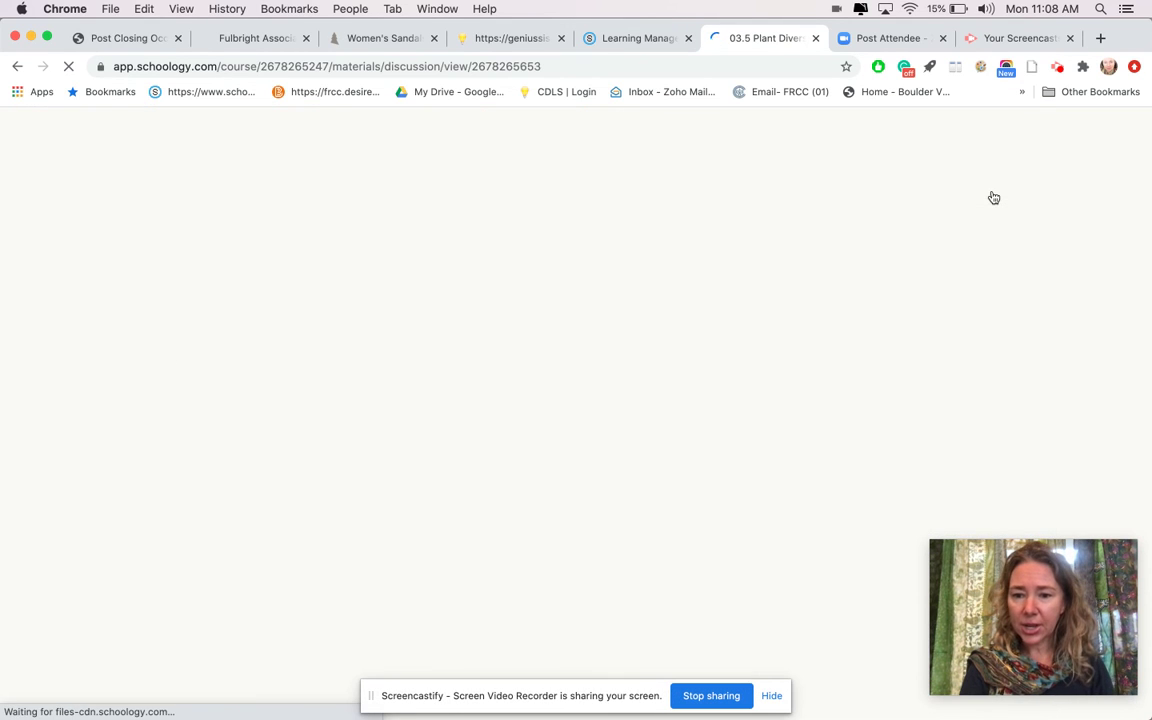
{"action": "scroll", "coordinate": [740, 363], "scroll_direction": "down", "scroll_amount": 5}
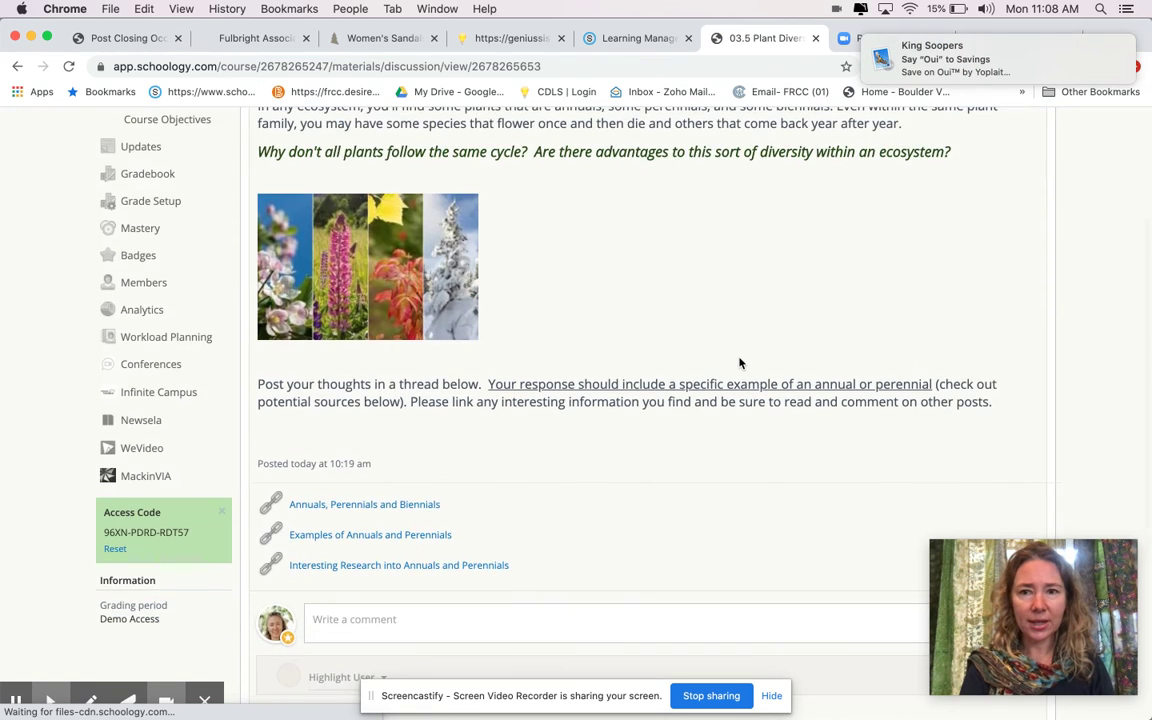
{"action": "scroll", "coordinate": [740, 363], "scroll_direction": "up", "scroll_amount": 5}
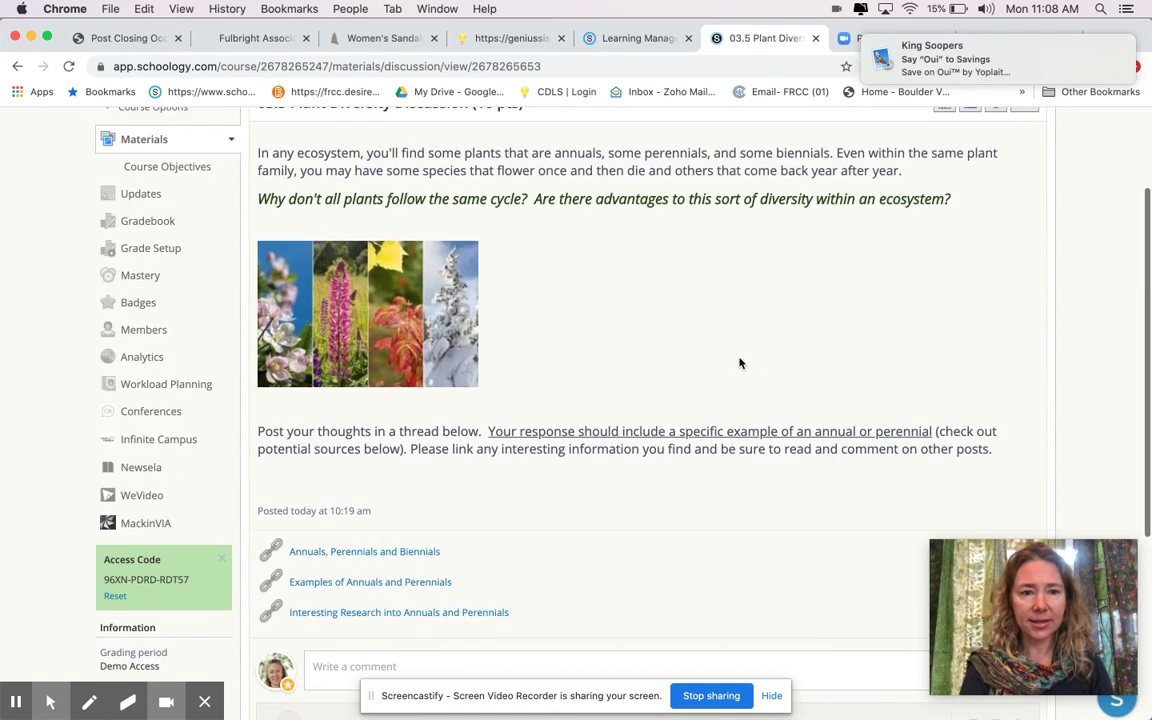
{"action": "scroll", "coordinate": [494, 478], "scroll_direction": "down", "scroll_amount": 5}
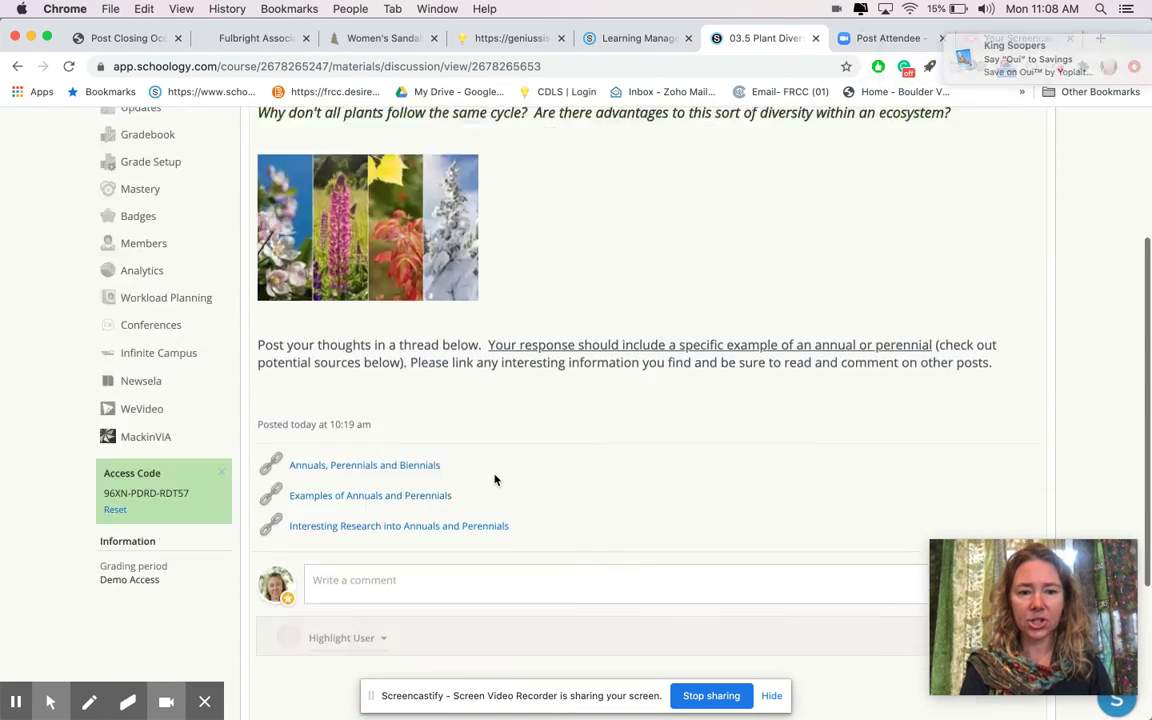
Draft a trial comment "fgijadsifhasoidhf" in the Plant Diversity Discussion and discard it without posting.
{"action": "left_click", "coordinate": [396, 511]}
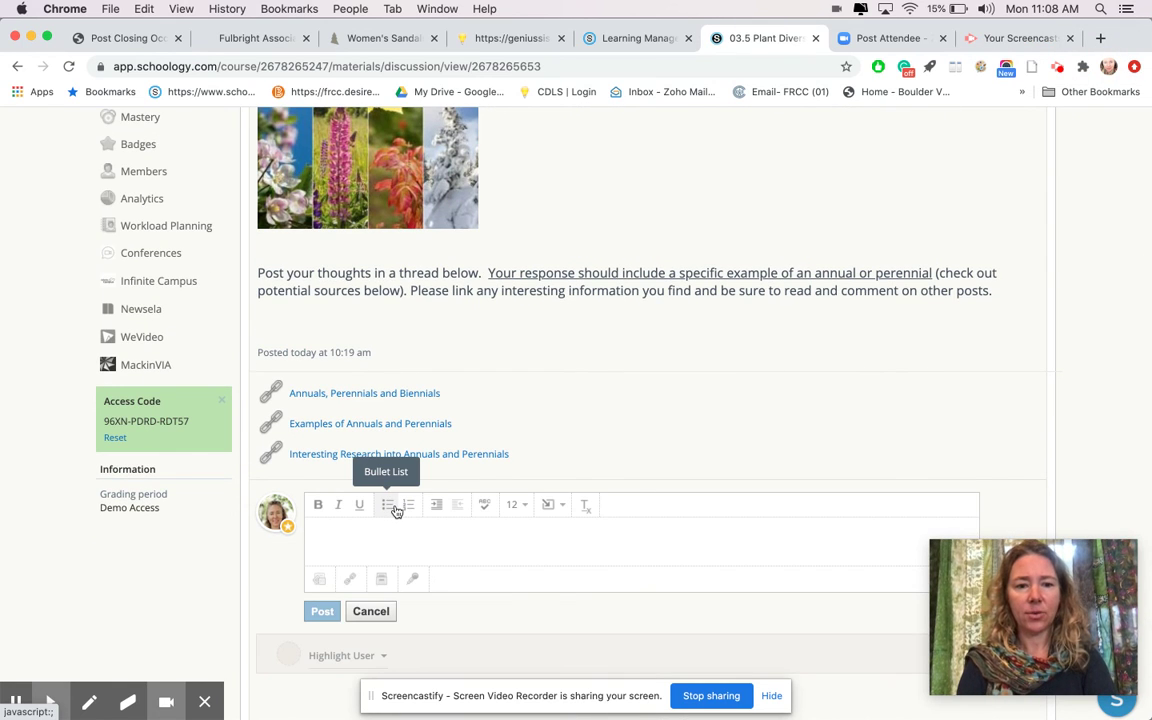
{"action": "type", "text": "fgjjadsifhasoidhf"}
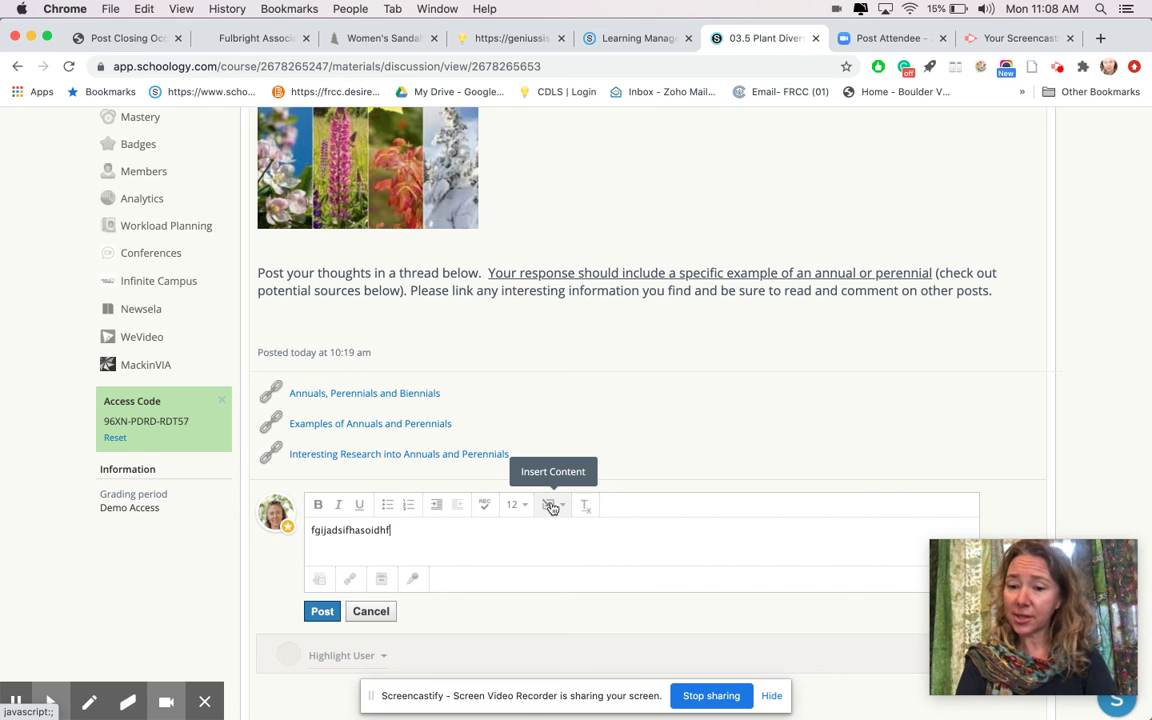
{"action": "left_click", "coordinate": [365, 611]}
Advance past 03.6 Alternation of Generations to the 3.7 Plant Cell Review assignment, and return to the course's main materials page.
{"action": "scroll", "coordinate": [771, 319], "scroll_direction": "up", "scroll_amount": 5}
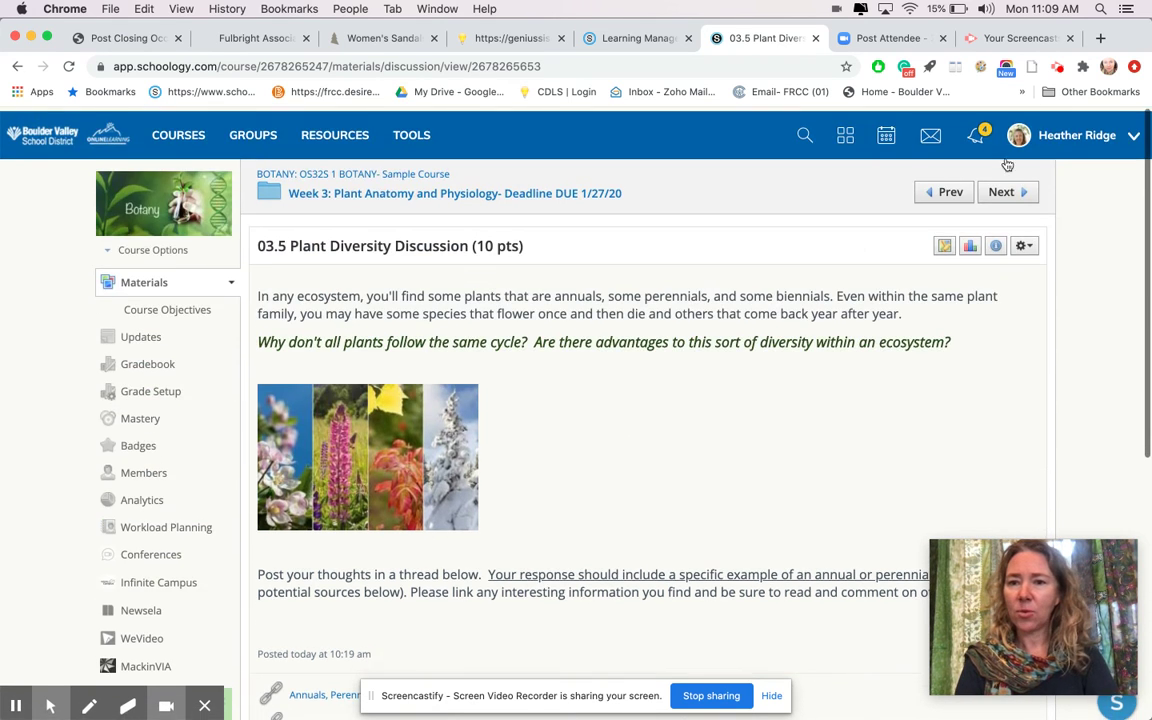
{"action": "left_click", "coordinate": [1001, 190]}
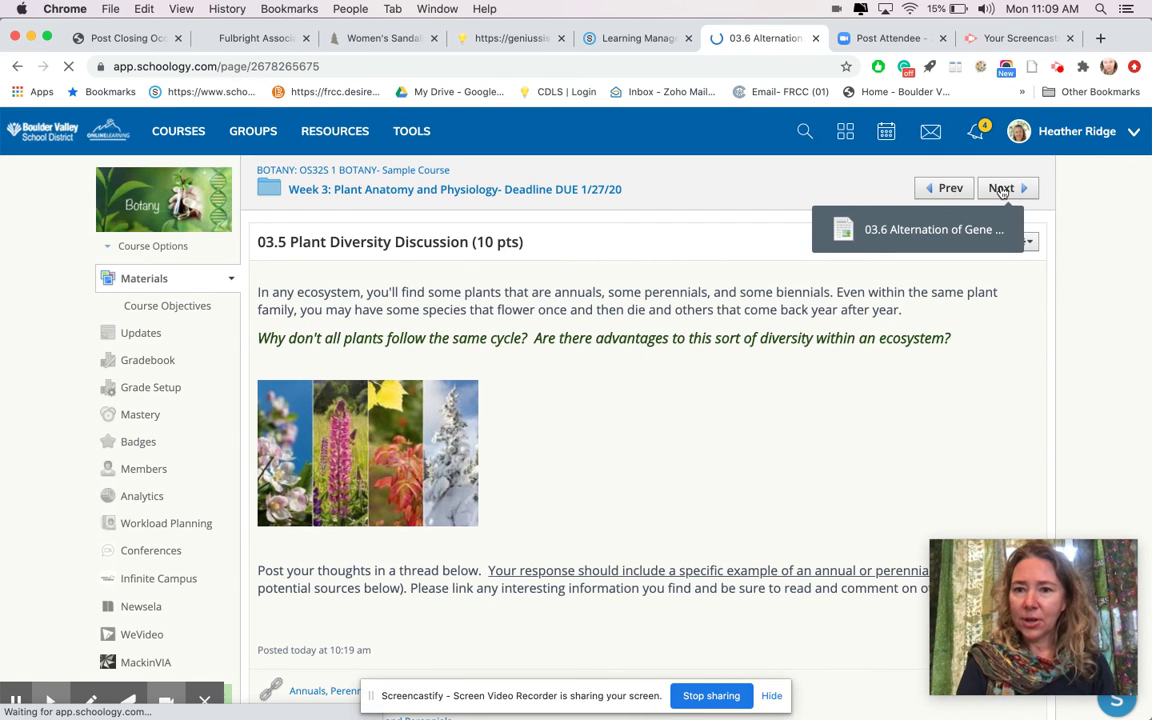
{"action": "left_click", "coordinate": [1001, 190]}
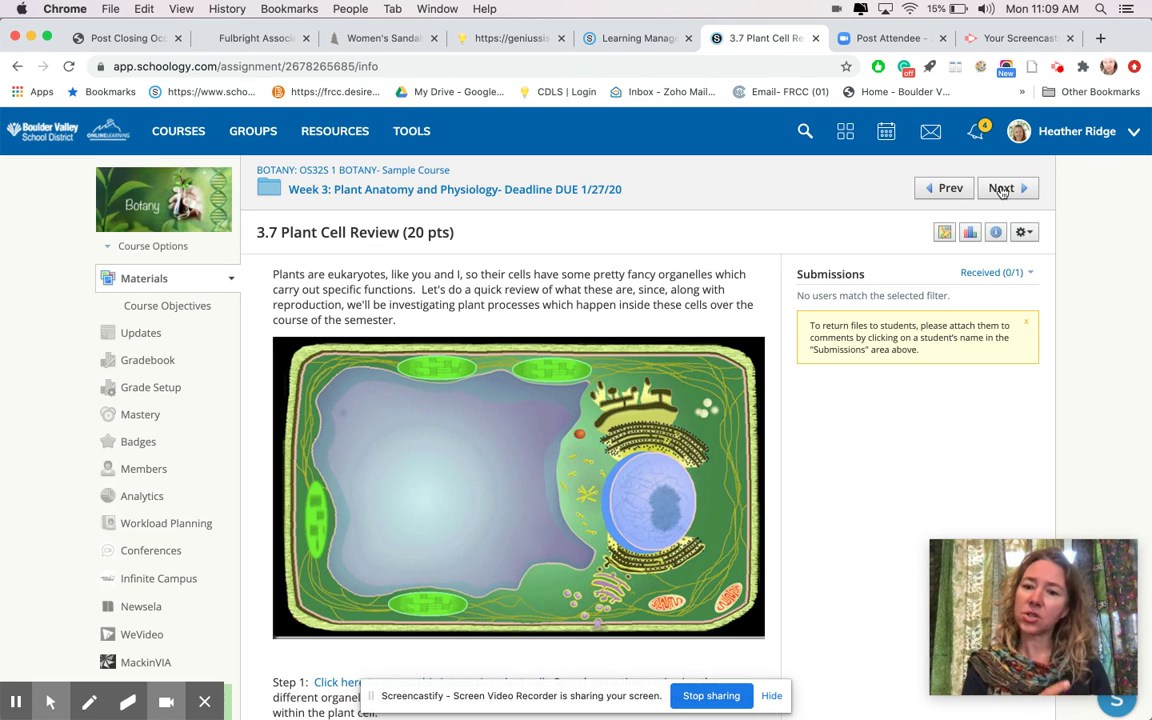
{"action": "left_click", "coordinate": [320, 170]}
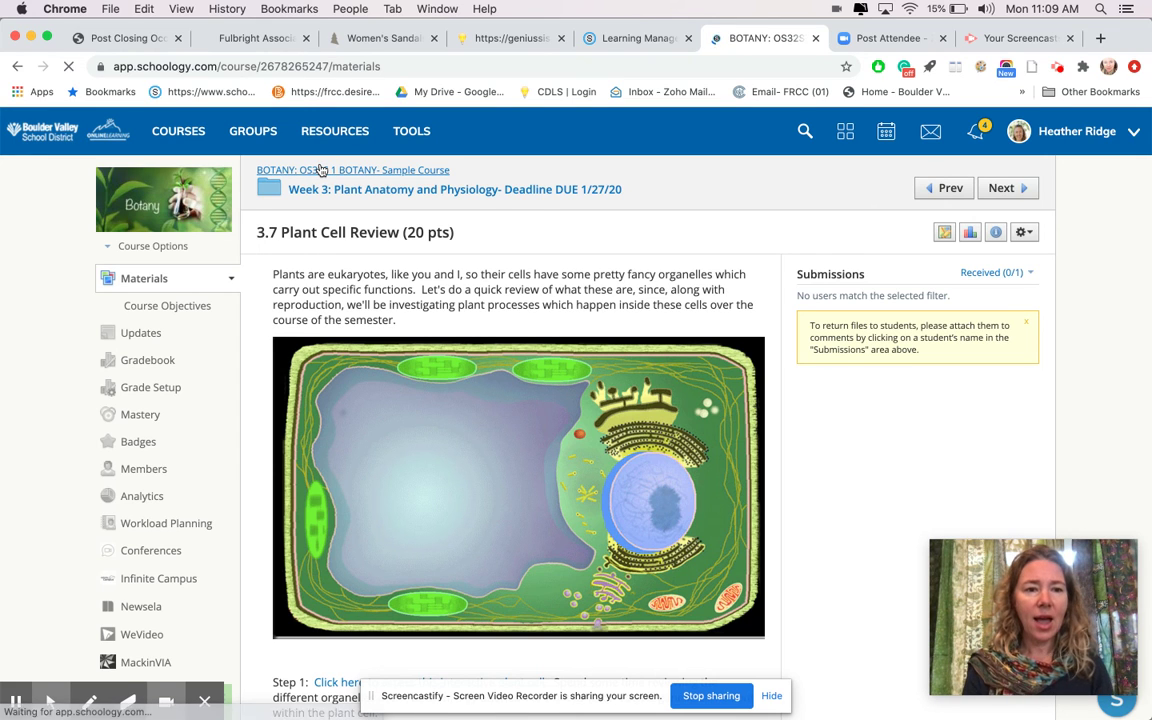